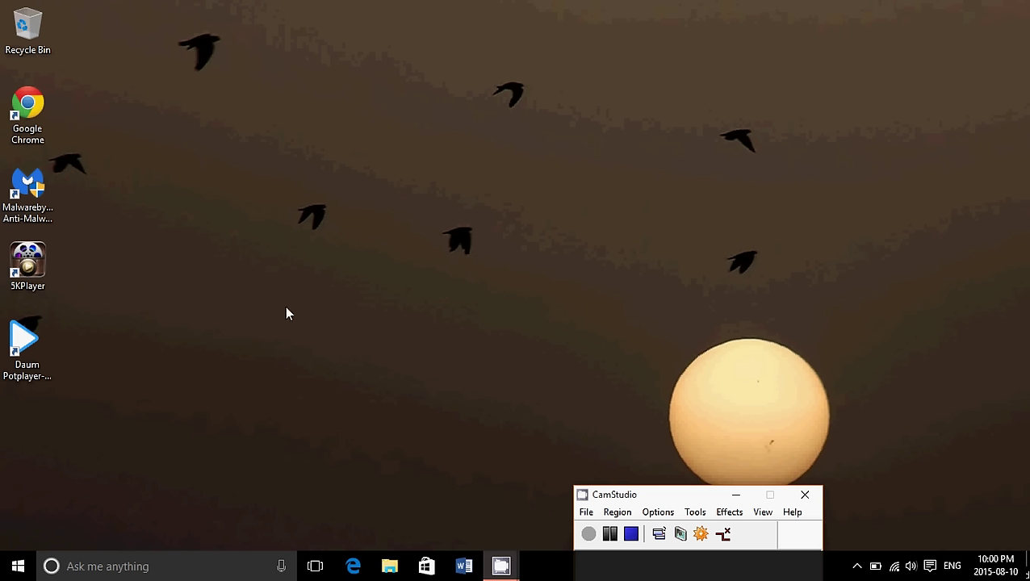
Search for 'wordpad' and pin the WordPad result to the taskbar
left_click(154, 568)
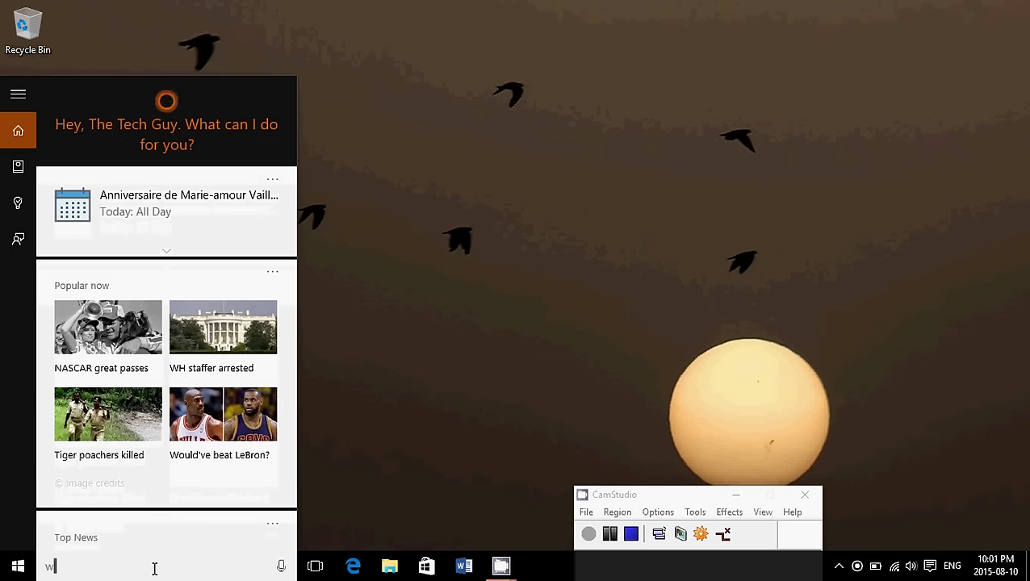
type("word")
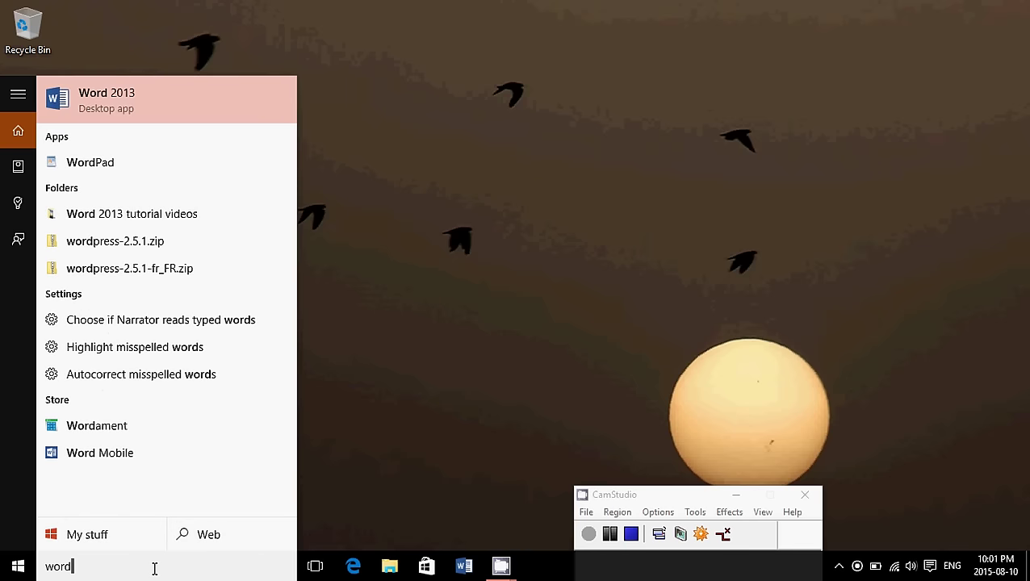
type("pad")
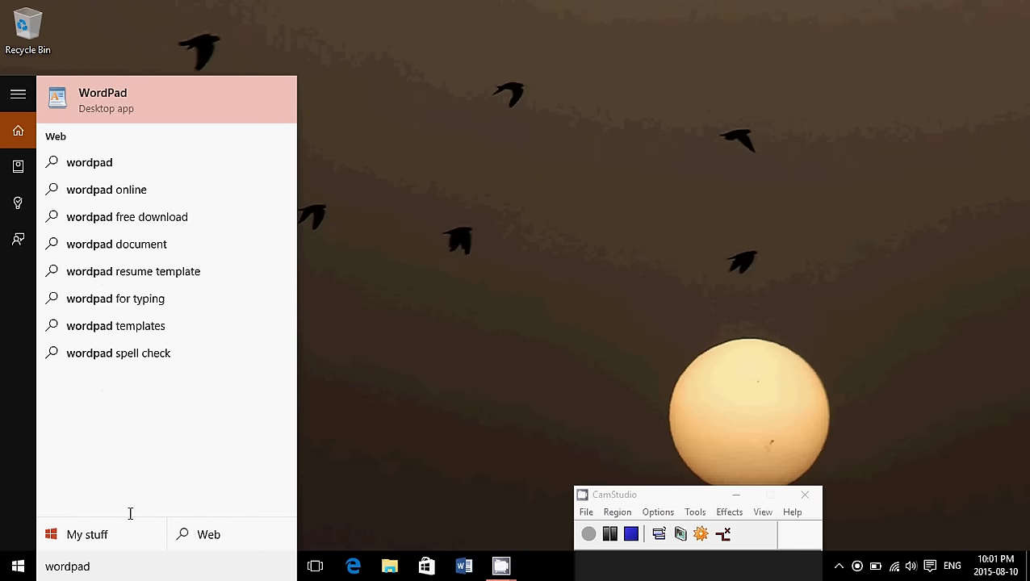
right_click(135, 99)
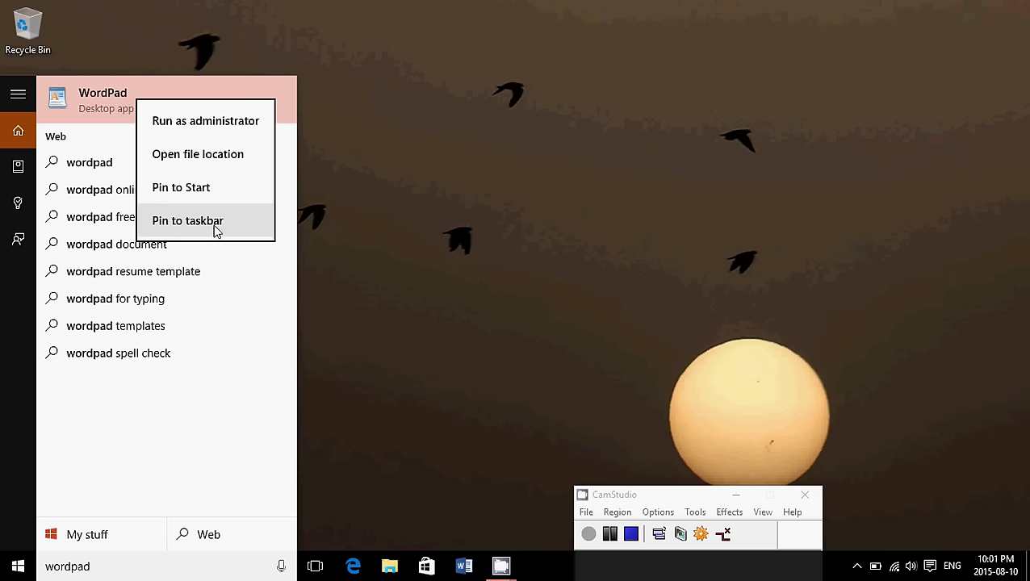
left_click(187, 220)
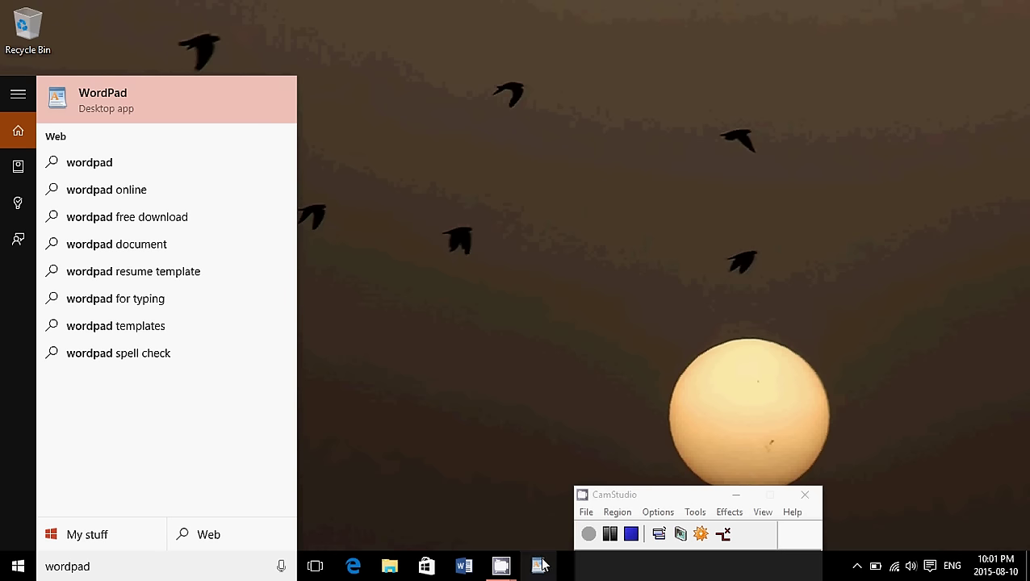
Launch WordPad from the search result and maximize its window
left_click(224, 109)
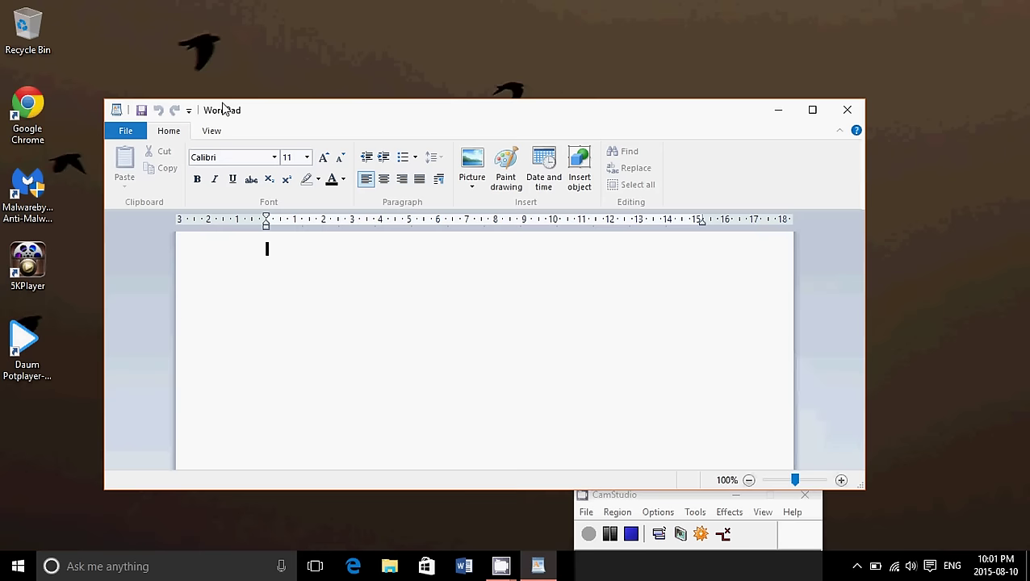
left_click(813, 111)
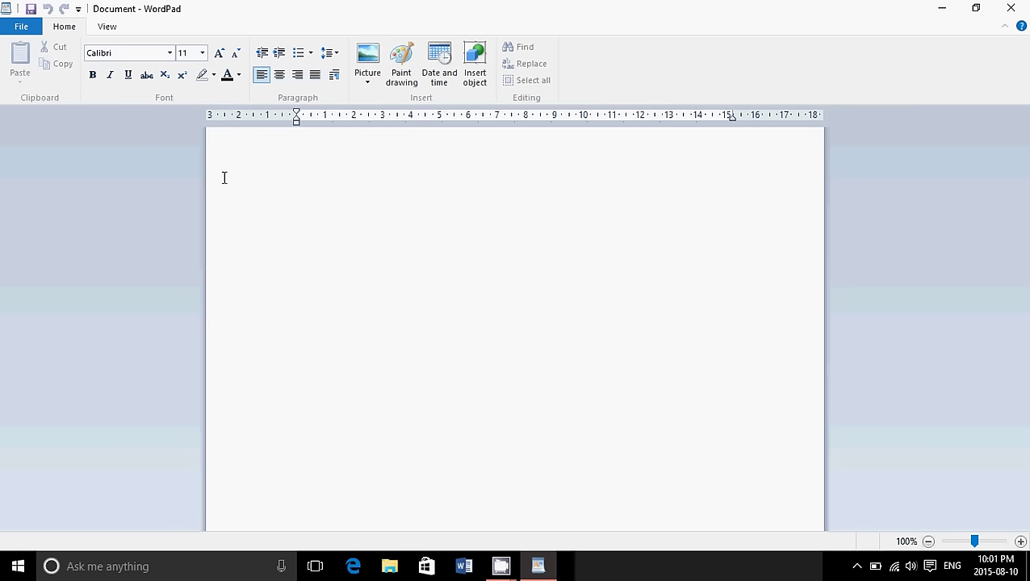
Type the centred, bold, underlined 14-point title 'Title to Document'
left_click(278, 75)
left_click(93, 77)
left_click(128, 75)
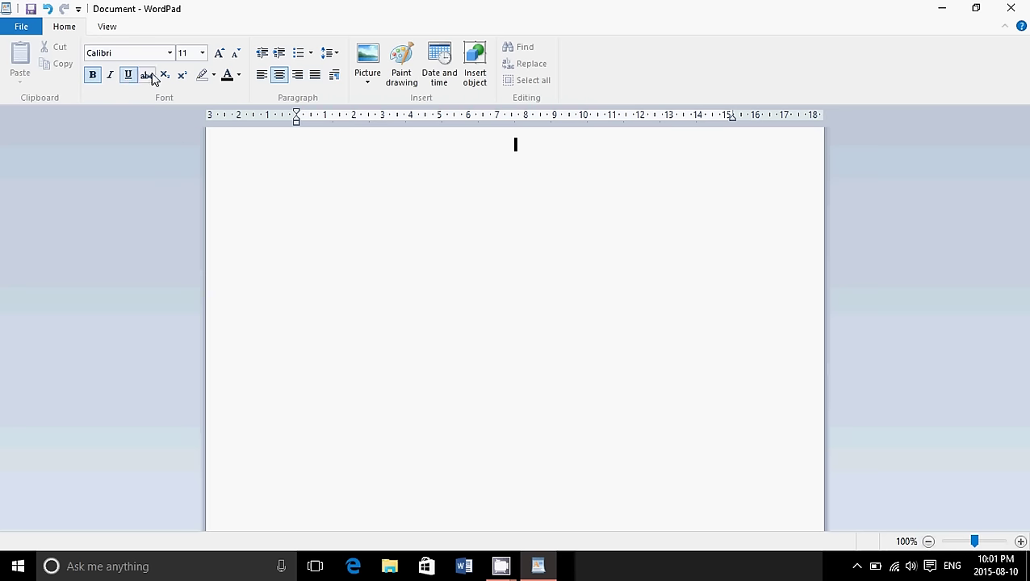
left_click(202, 52)
left_click(187, 134)
type("Title to Document")
Below the title, add the plain left-aligned line 'Start writting the letter to whoever'
key("Return")
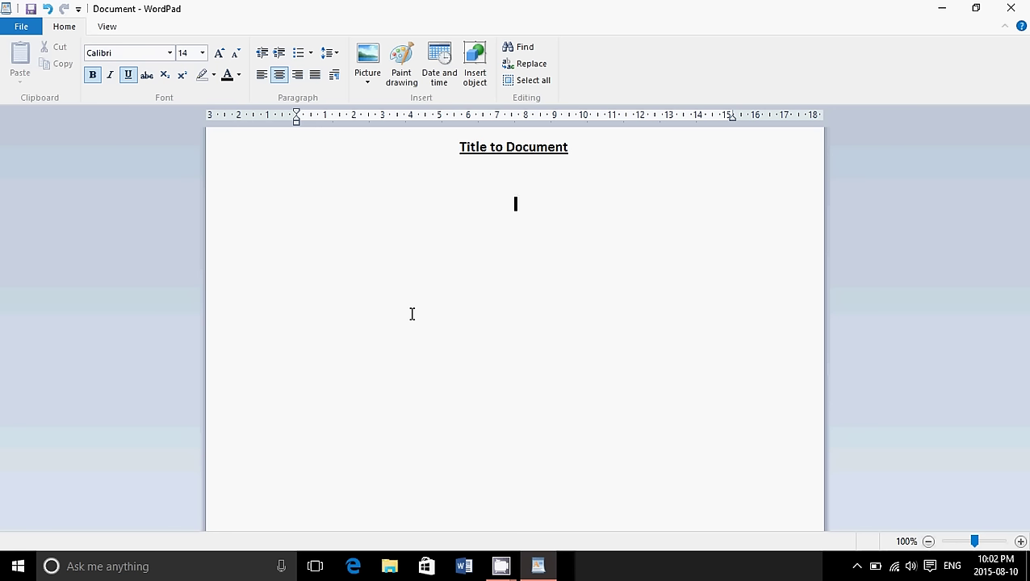
left_click(261, 75)
left_click(92, 76)
left_click(127, 75)
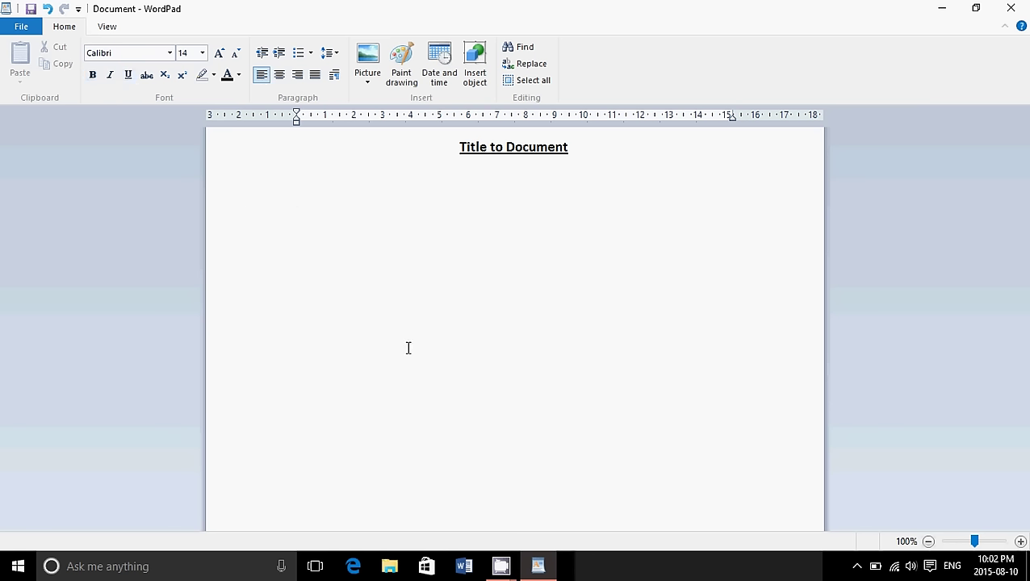
type("Start writting the letter to whoever")
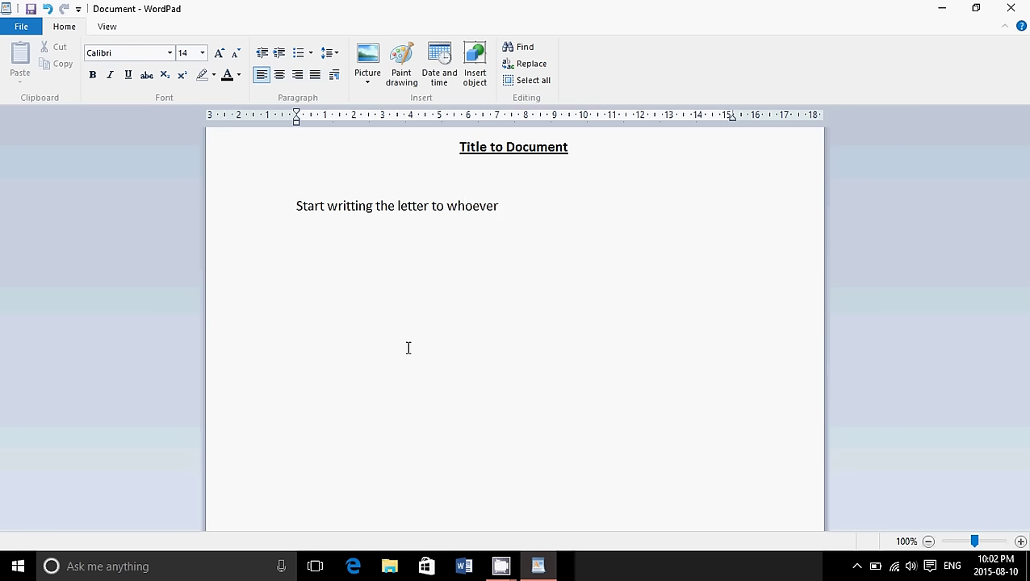
Insert a blank line beneath the title, removing a stray 'start' word
key("Return")
key("Return")
key("End")
key("Up")
key("Up")
key("Up")
type("start")
key("BackSpace")
key("BackSpace")
key("BackSpace")
key("BackSpace")
key("BackSpace")
key("BackSpace")
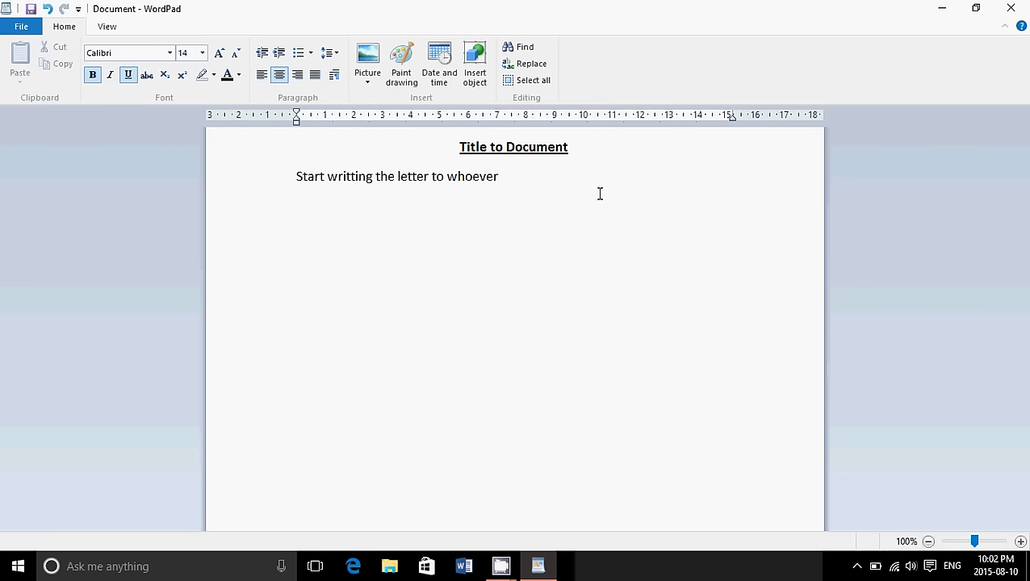
key("Return")
Type 'tab 1' and 'columns' on new lines indented to the same tab stop
left_click(352, 290)
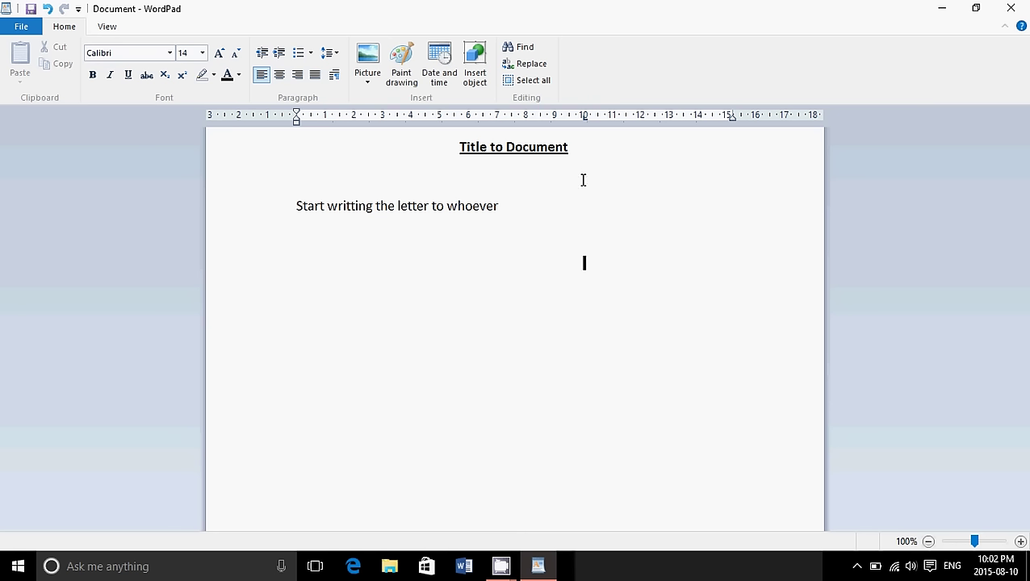
type("tab 1")
key("Return")
key("Tab")
type("columns")
key("Return")
key("Tab")
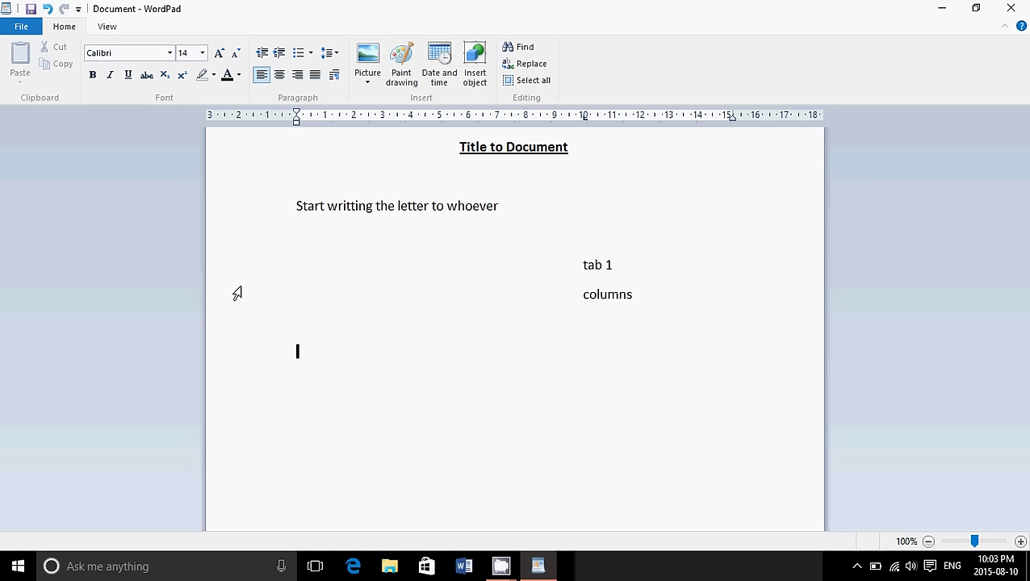
key("Return")
Switch the font to Bodoni MT Black and type the line 'Write letters'
left_click(1021, 542)
left_click(1021, 542)
left_click(1021, 542)
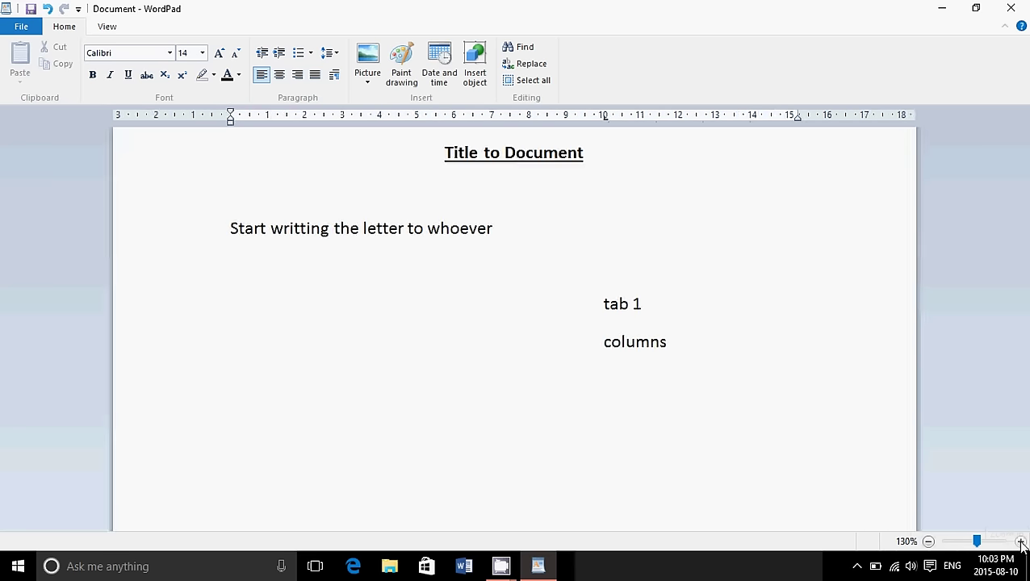
left_click(1021, 542)
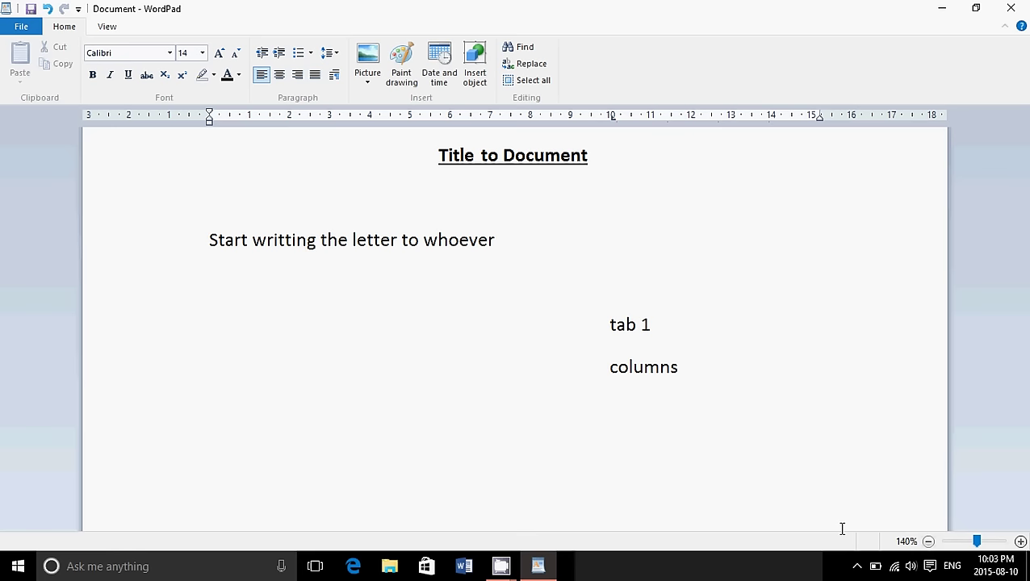
left_click(126, 51)
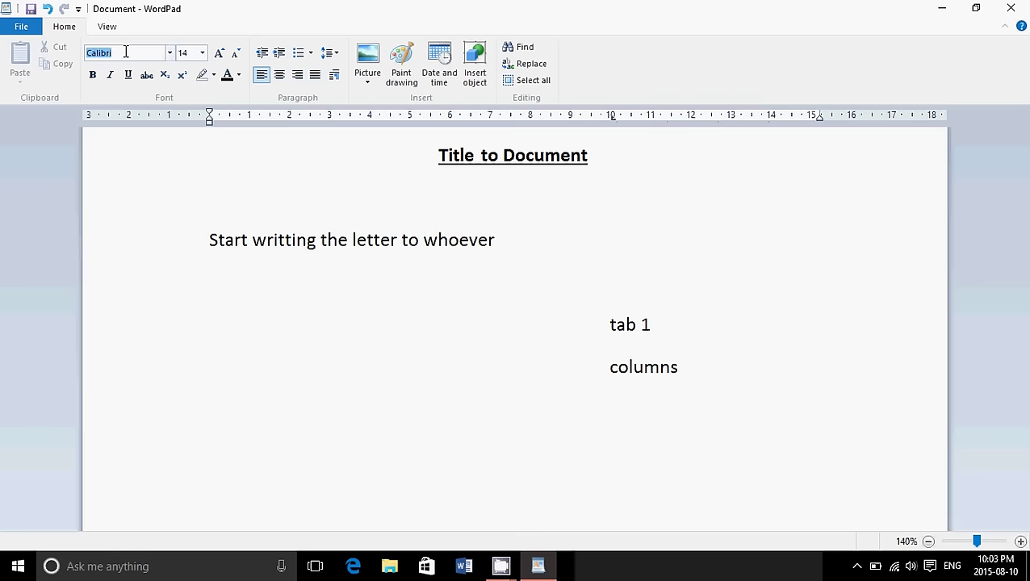
left_click(170, 54)
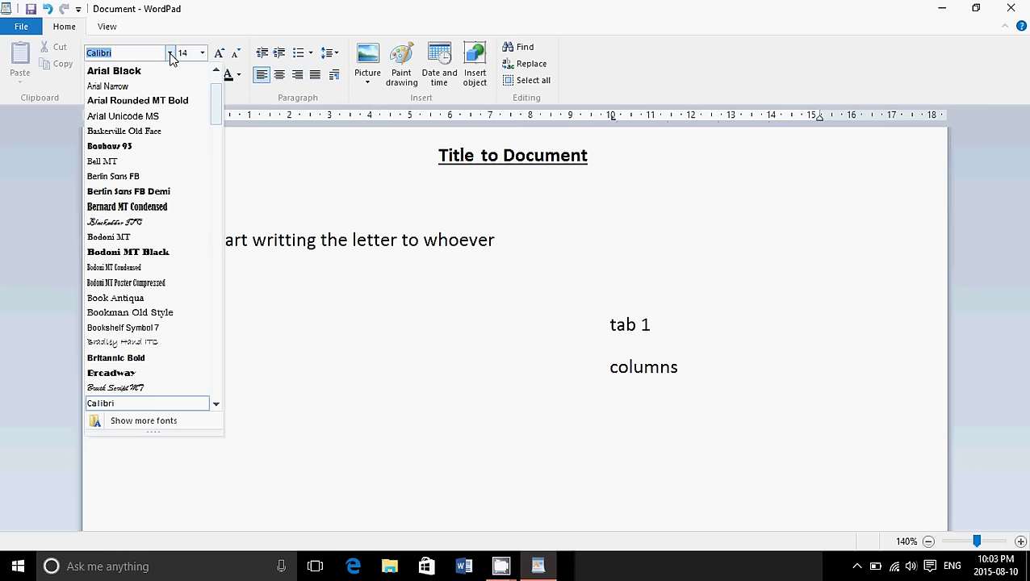
left_click(113, 253)
type("Write letters")
key("Return")
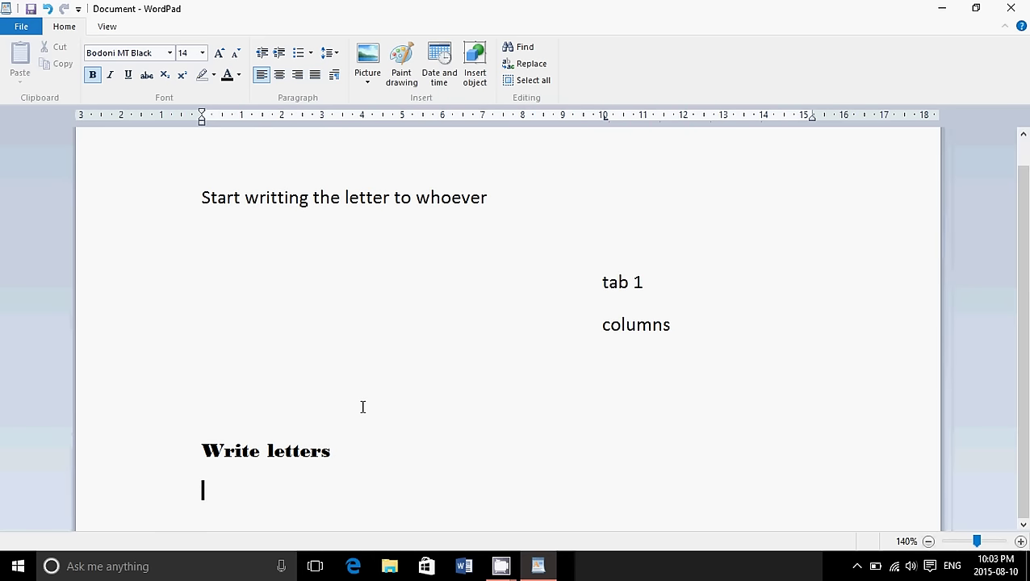
left_click(23, 28)
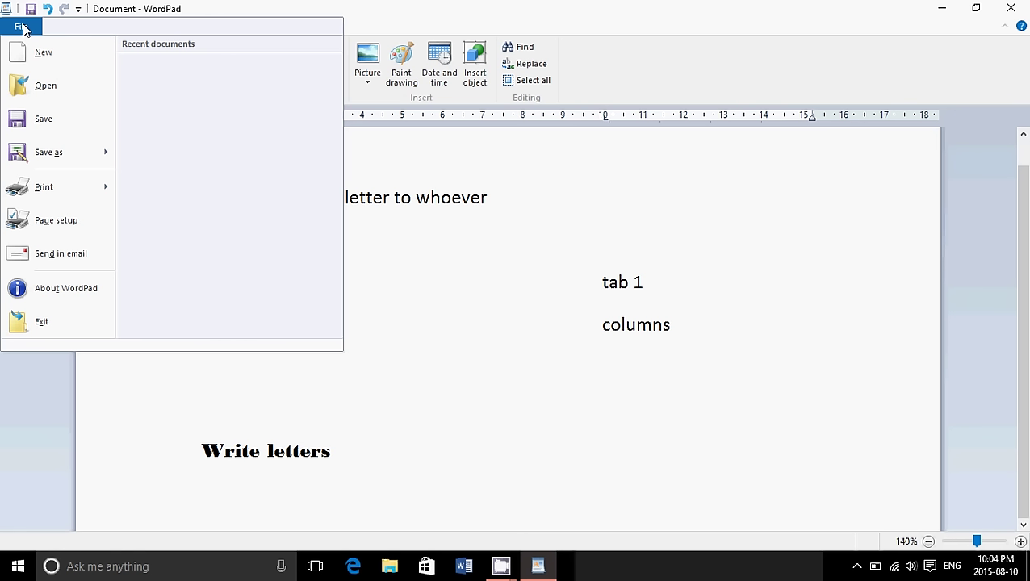
left_click(594, 189)
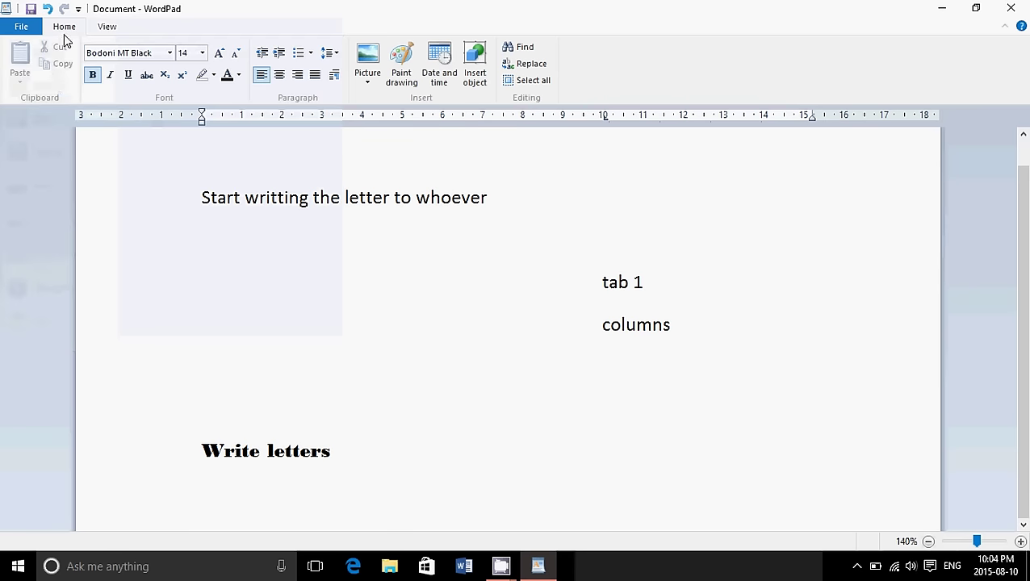
left_click(18, 28)
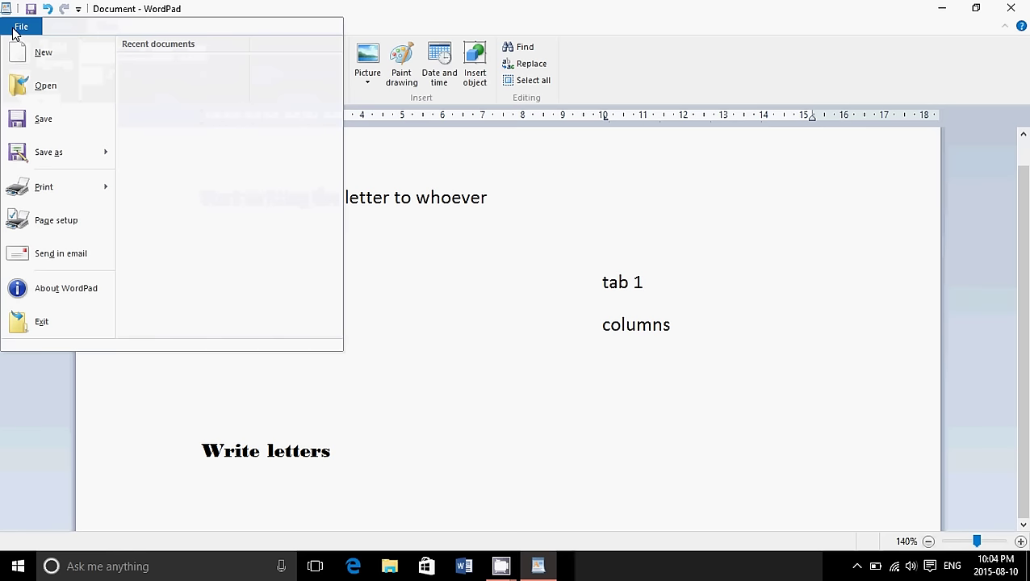
left_click(90, 149)
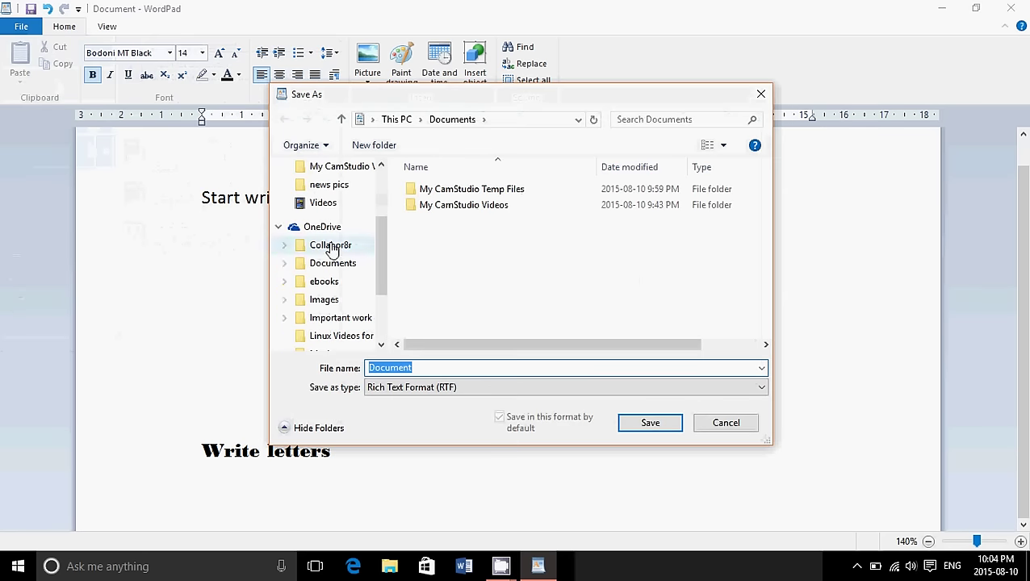
left_click(468, 388)
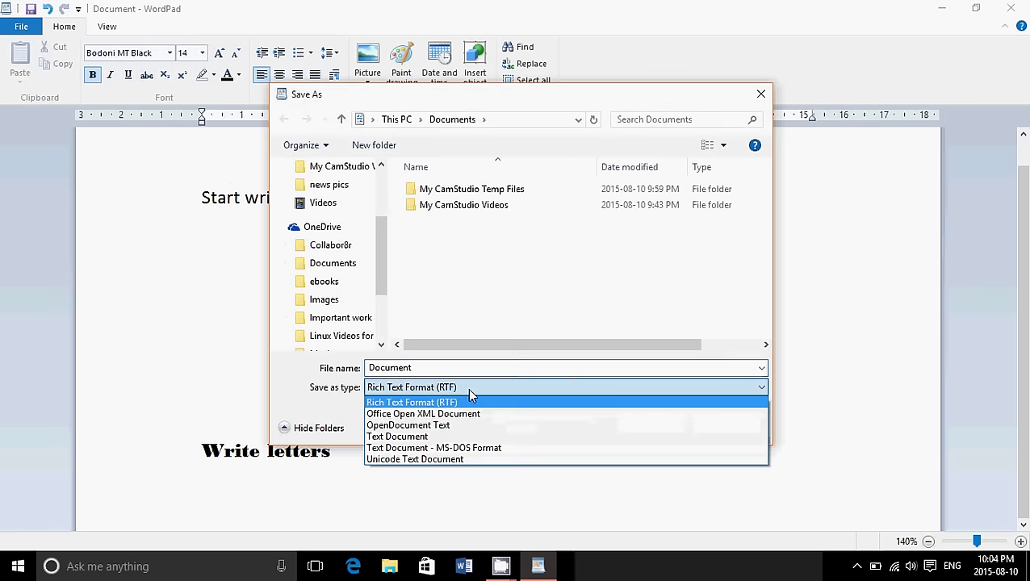
left_click(454, 439)
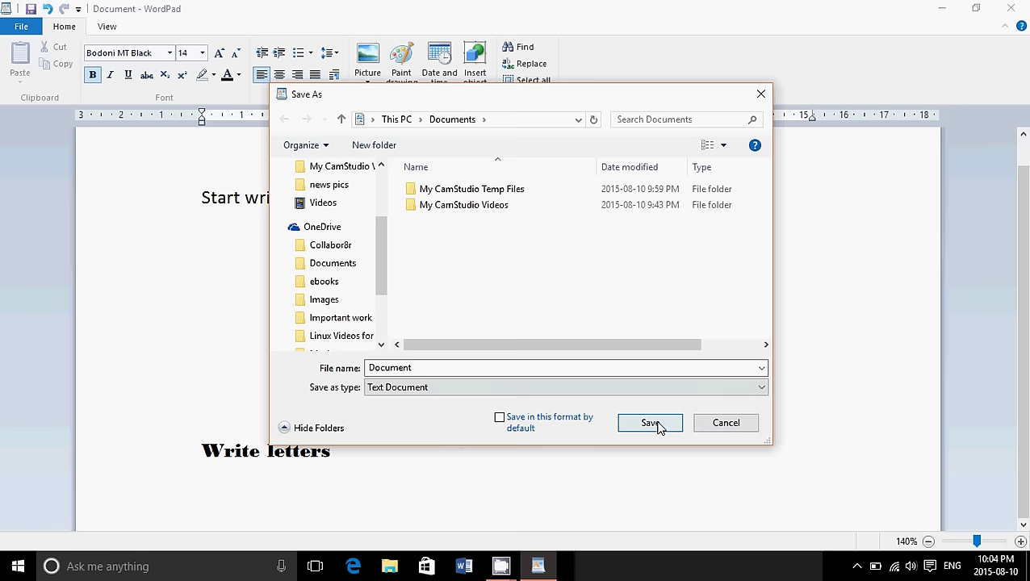
left_click(726, 423)
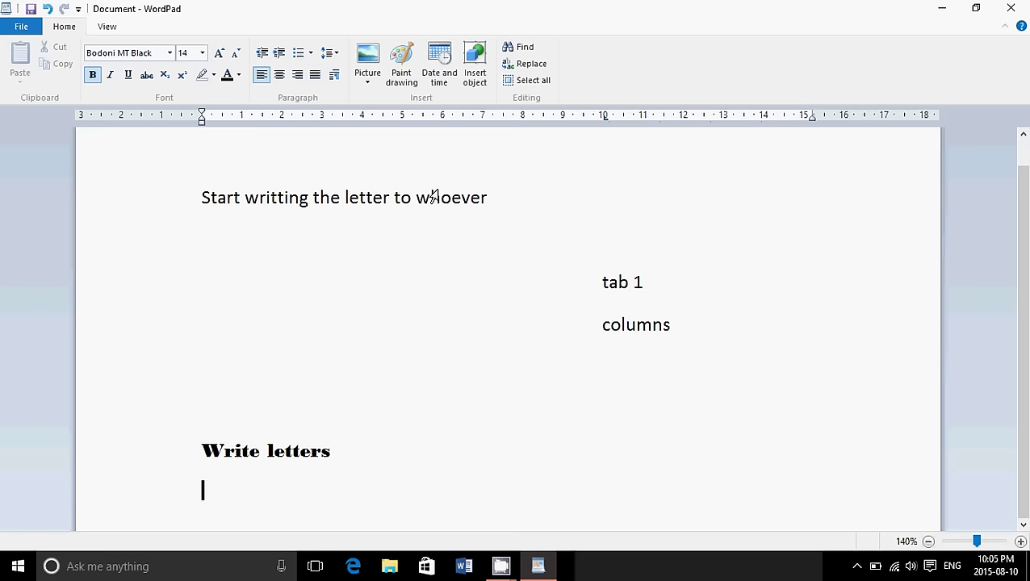
Add lines of f, g and h letters below 'Write letters', trimming the last few h lines
type("f")
key("Return")
type("f")
key("Return")
type("f")
key("Return")
type("f f f ff f  f f g g g g g")
key("Return")
type("g")
key("Return")
type("g")
key("Return")
type("g")
key("Return")
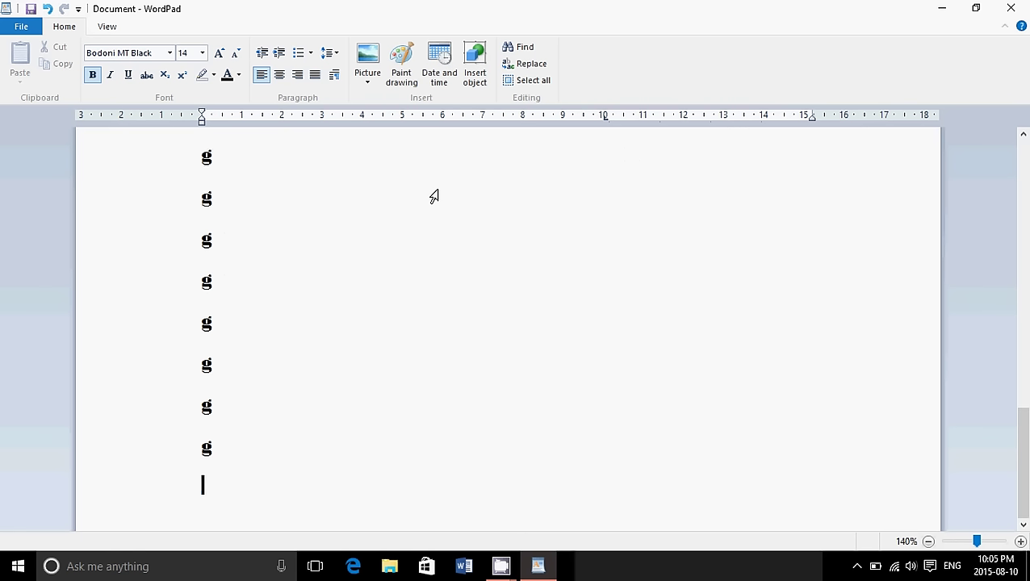
type("h h h h h h h h h h")
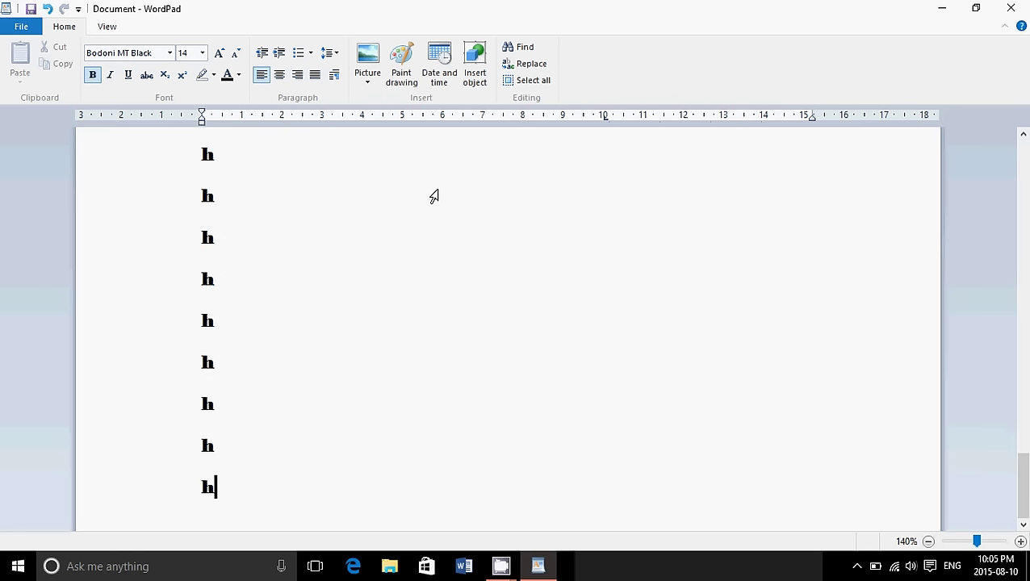
key("BackSpace")
key("BackSpace")
key("BackSpace")
key("BackSpace")
key("BackSpace")
key("BackSpace")
key("BackSpace")
key("BackSpace")
key("BackSpace")
key("BackSpace")
key("BackSpace")
key("BackSpace")
key("BackSpace")
key("BackSpace")
key("BackSpace")
key("BackSpace")
key("BackSpace")
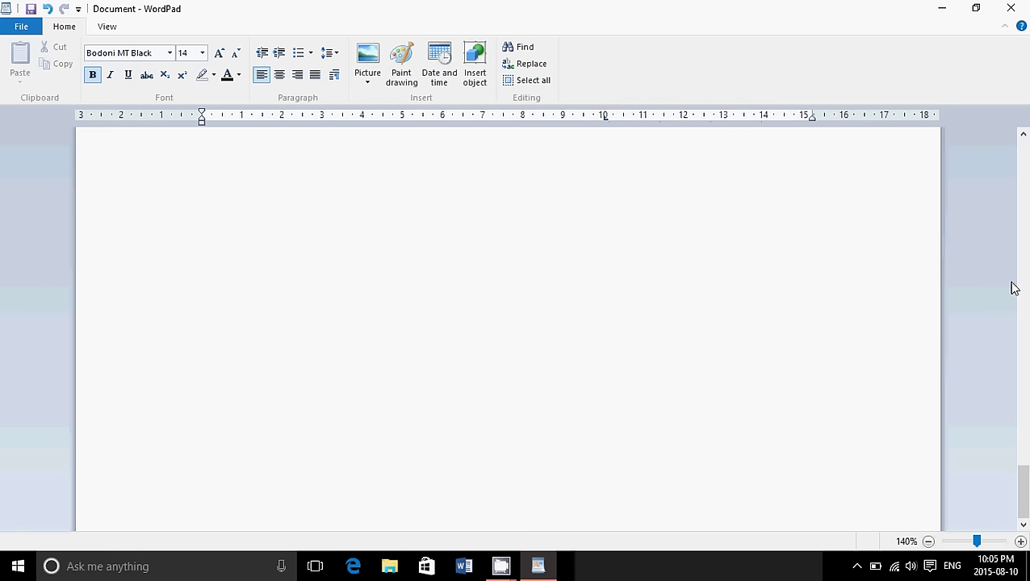
left_click_drag(1022, 493, 960, 534)
left_click(22, 27)
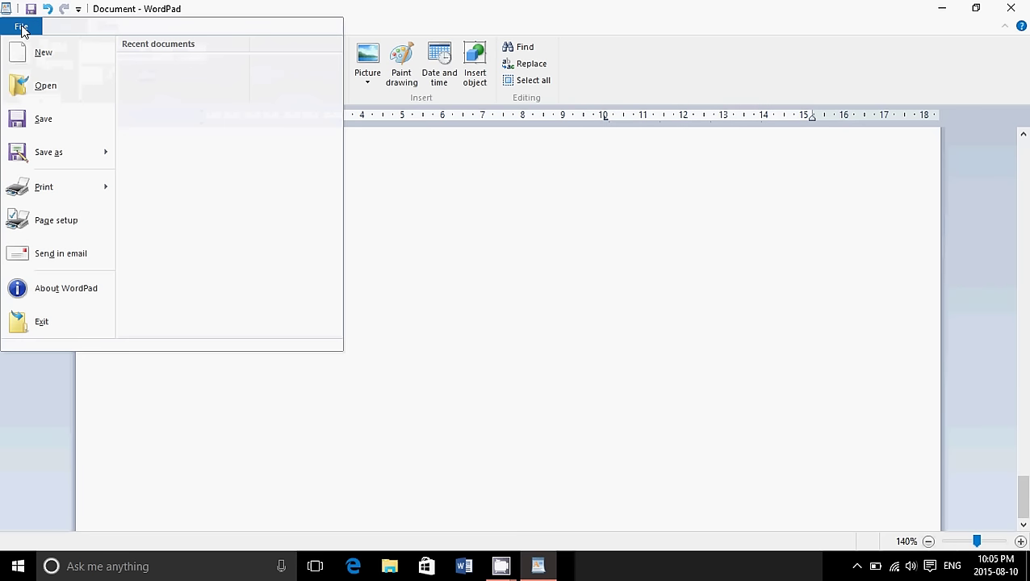
mouse_move(62, 196)
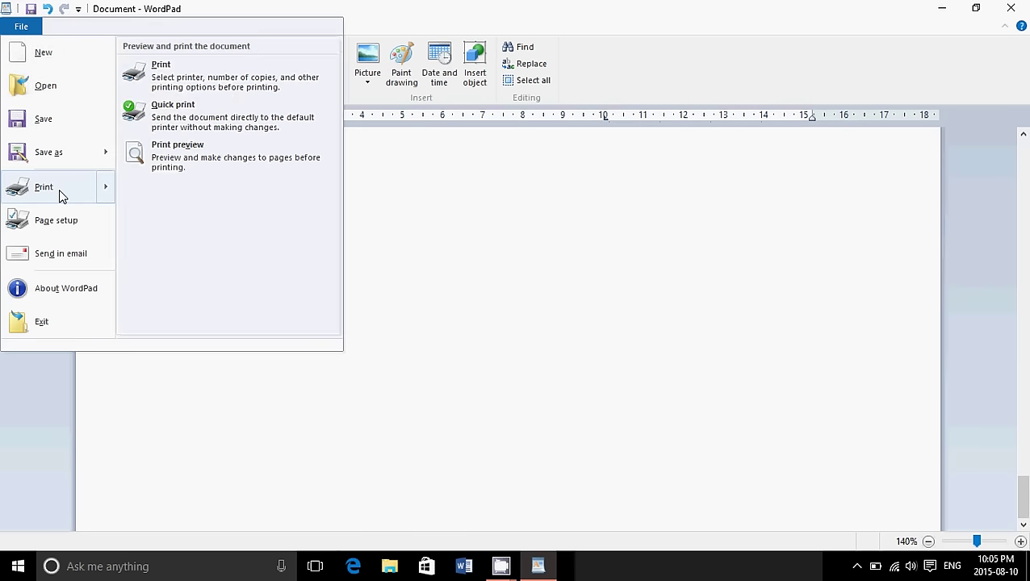
left_click(209, 72)
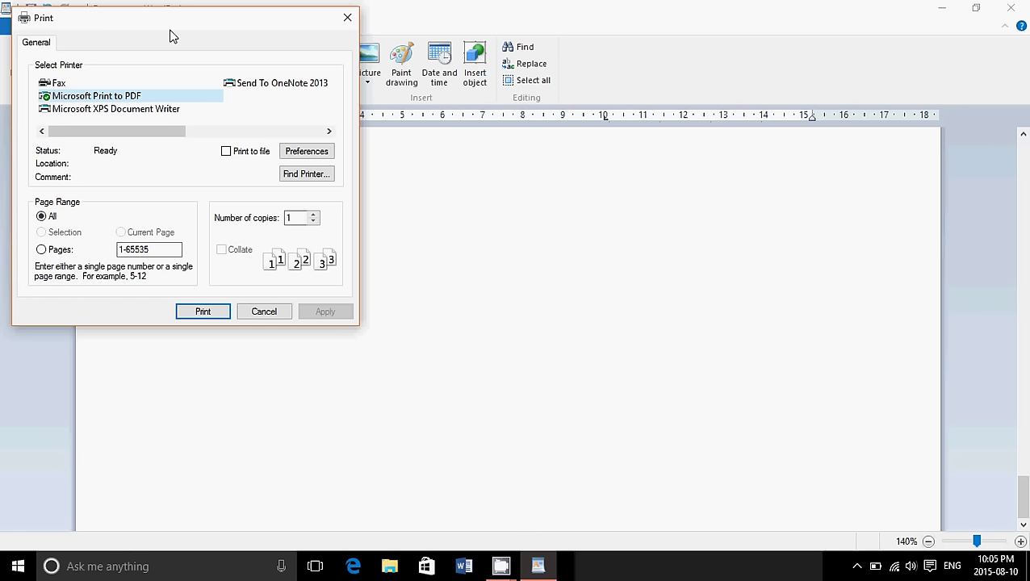
left_click(268, 314)
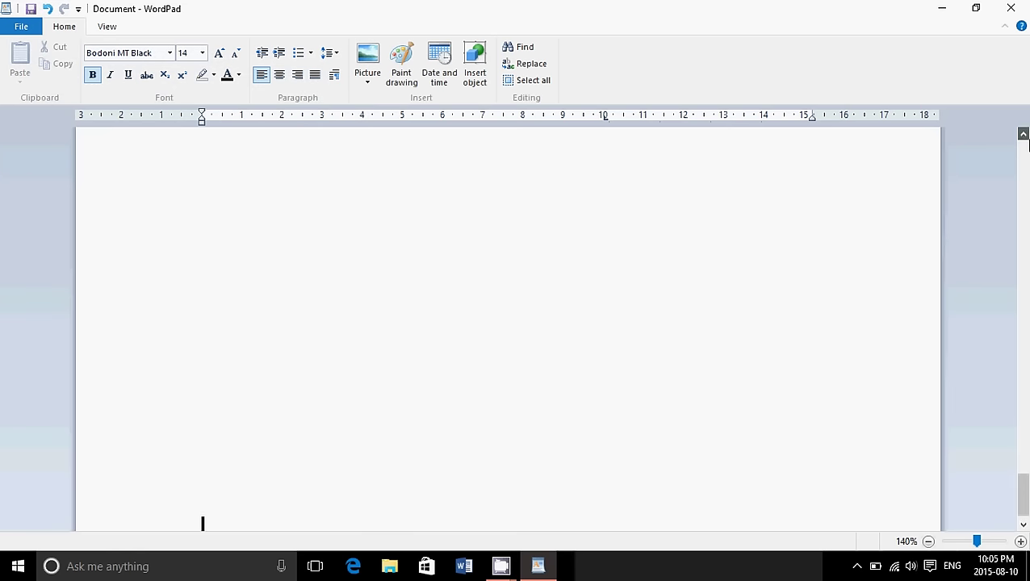
Scroll back up to the letter's title, then bring up the CamStudio recorder window
scroll(1022, 138, "up", 20)
scroll(1025, 155, "up", 5)
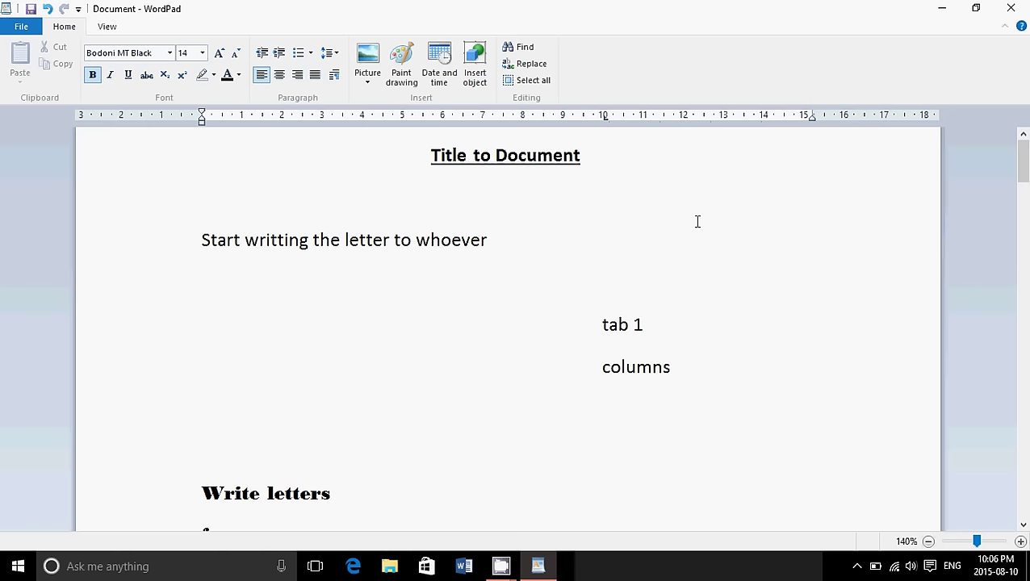
left_click(505, 569)
left_click(439, 510)
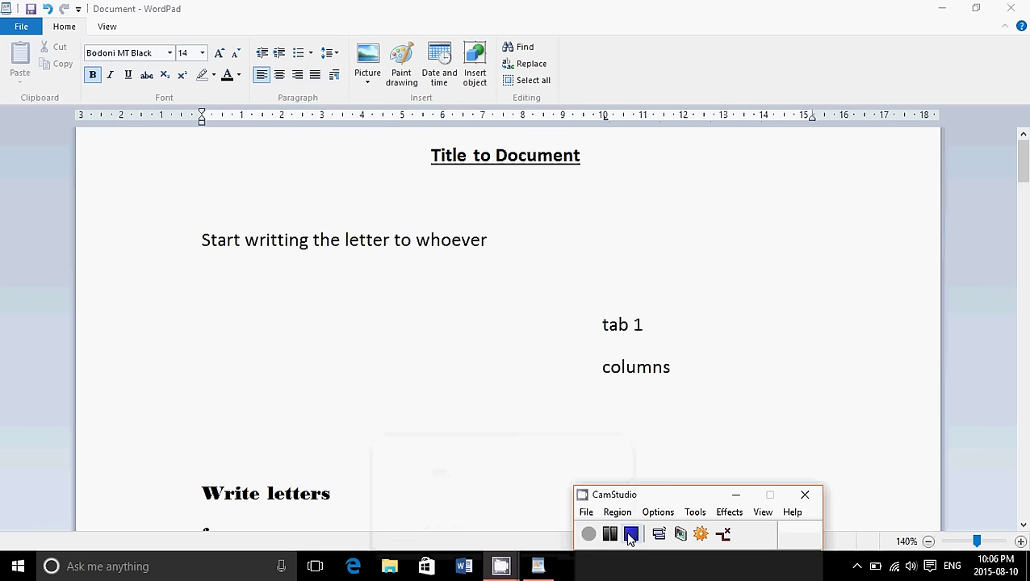